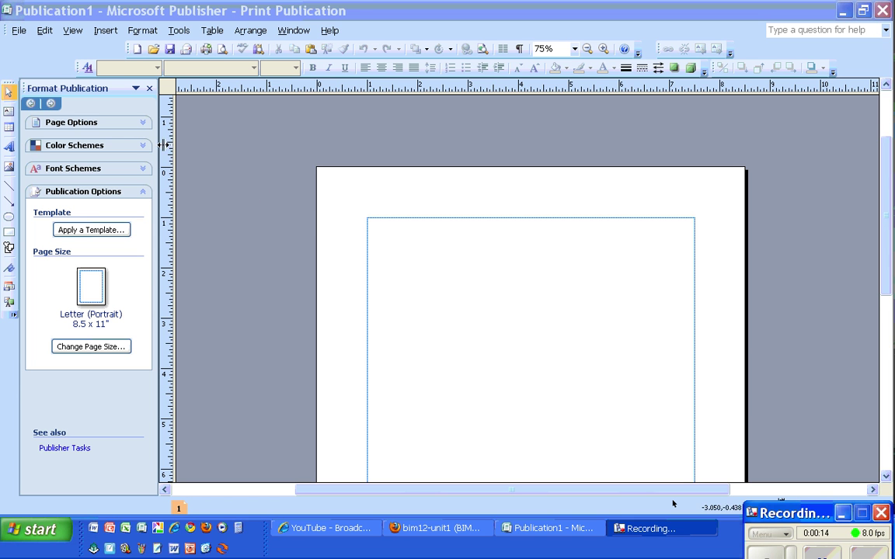
# - Draw a text box across the top of the page for the title
pyautogui.click(10, 115)
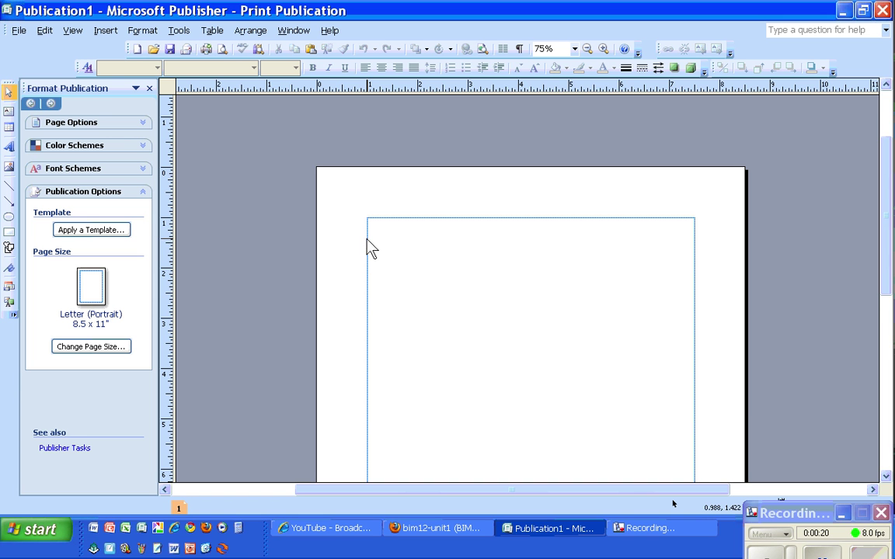
pyautogui.moveTo(368, 240); pyautogui.dragTo(695, 288)
pyautogui.press('Escape')
pyautogui.click(9, 111)
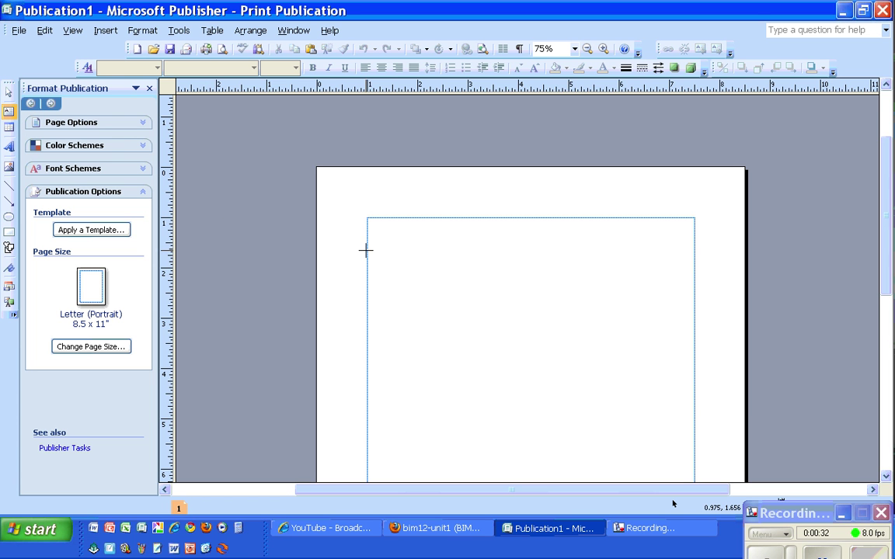
pyautogui.moveTo(366, 250); pyautogui.dragTo(694, 305)
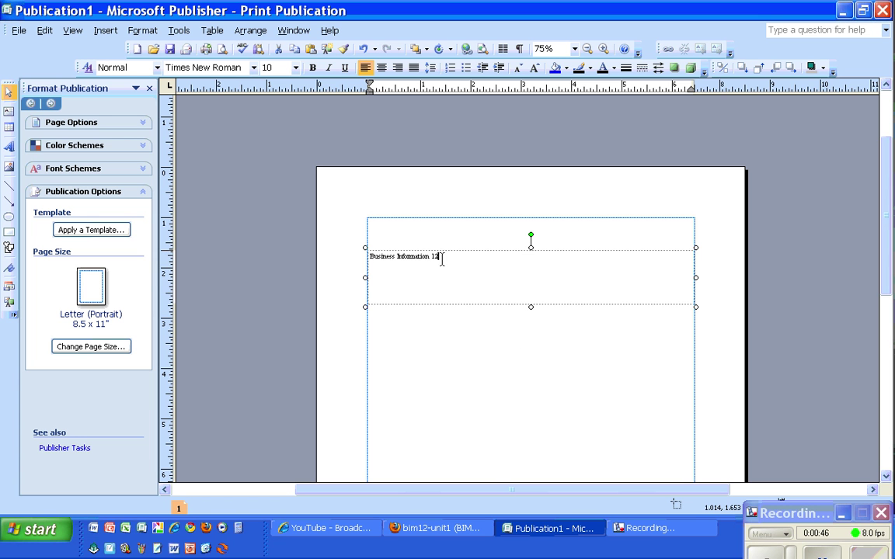
# - Set the 'Business Information 12' title text to 24 point
pyautogui.moveTo(442, 259); pyautogui.dragTo(361, 259)
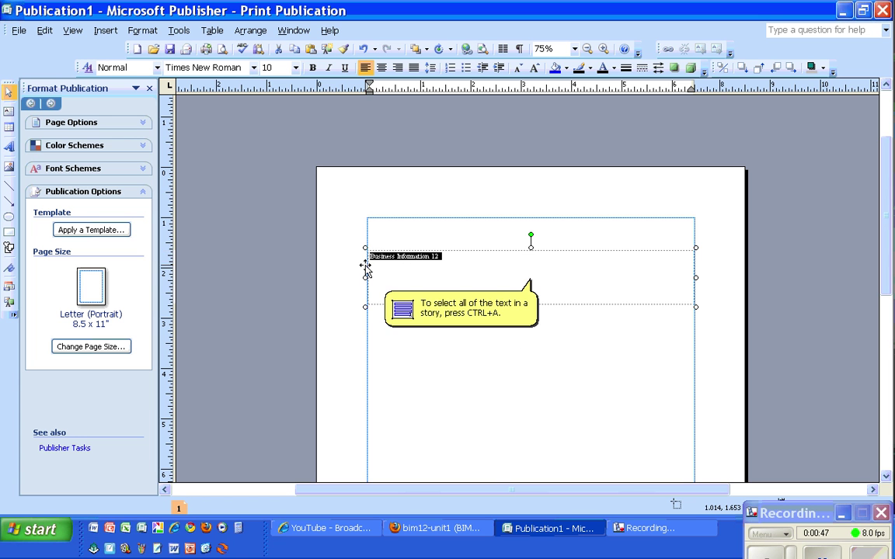
pyautogui.click(295, 67)
pyautogui.scroll(-2, 290, 171)
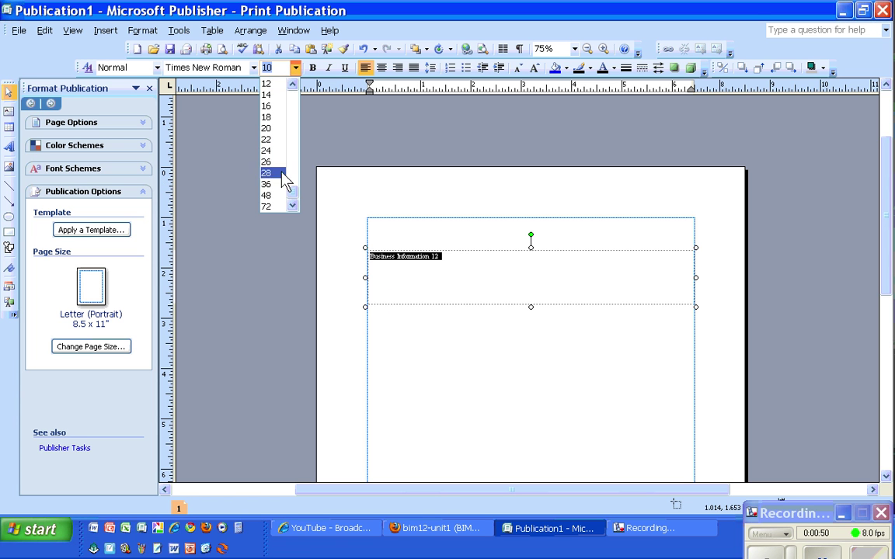
pyautogui.click(276, 150)
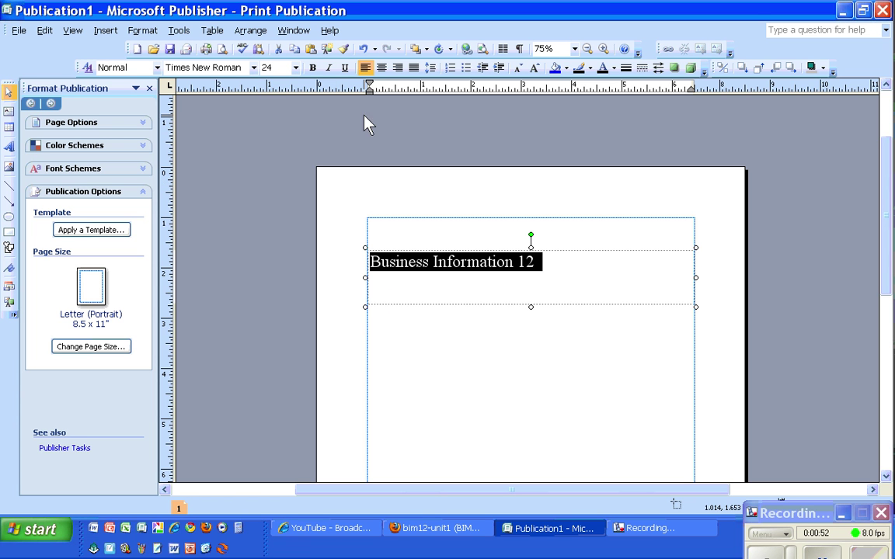
# - Centre the Business Information 12 title and shorten its box to fit one line
pyautogui.click(382, 67)
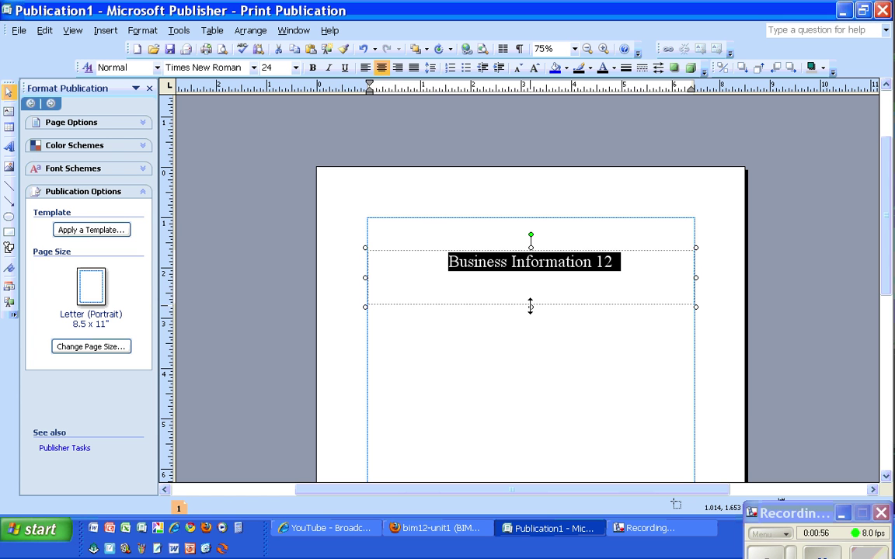
pyautogui.moveTo(531, 306); pyautogui.dragTo(530, 291)
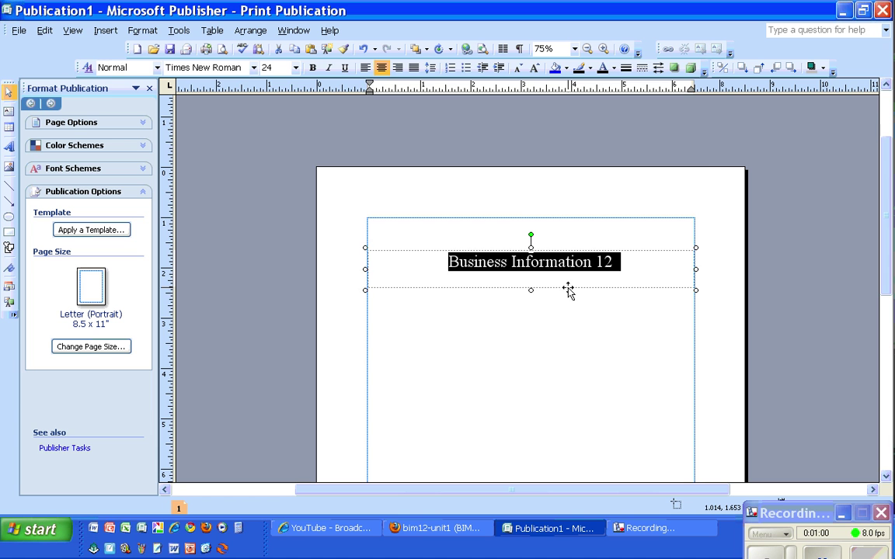
pyautogui.click(567, 290)
pyautogui.rightClick(568, 290)
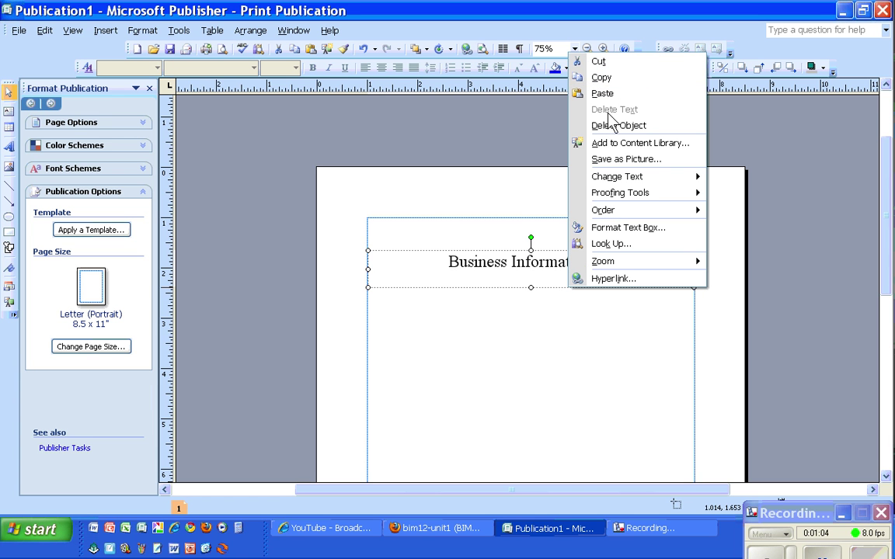
pyautogui.click(498, 291)
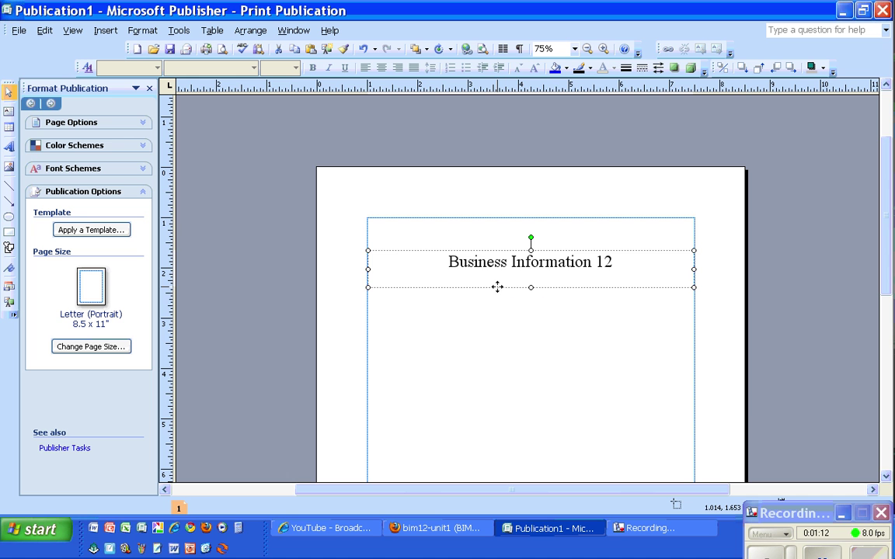
# - Duplicate the title box just below it and change the copy's text to {BIM 12}
pyautogui.moveTo(496, 288); pyautogui.dragTo(497, 338)
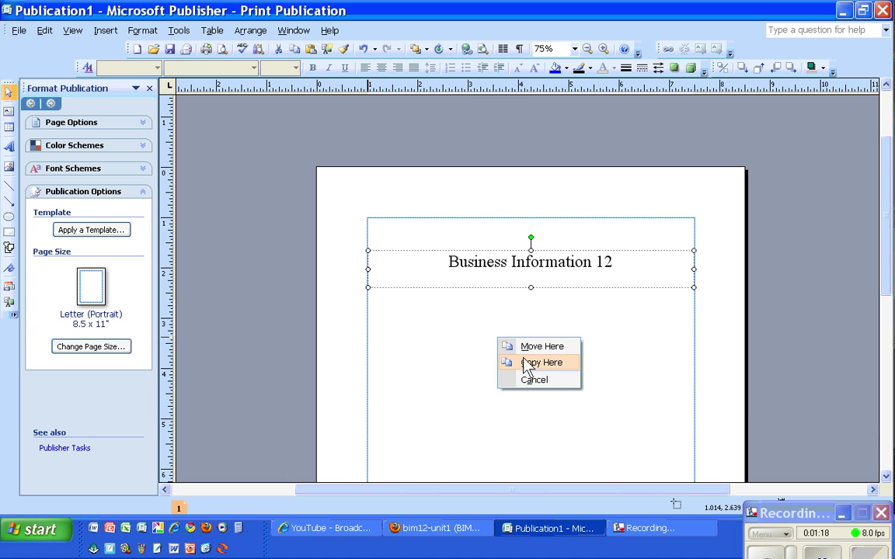
pyautogui.click(568, 365)
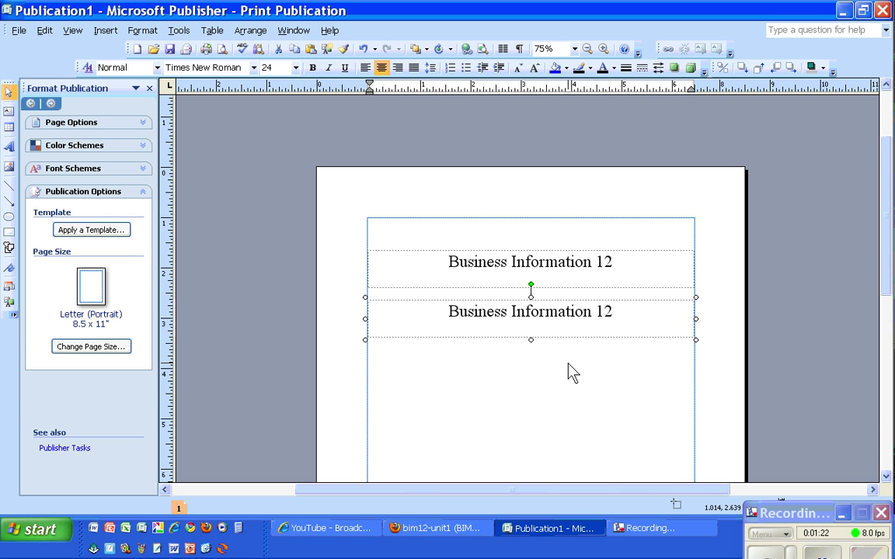
pyautogui.click(621, 313)
pyautogui.moveTo(620, 313); pyautogui.dragTo(477, 312)
pyautogui.write('BIM')
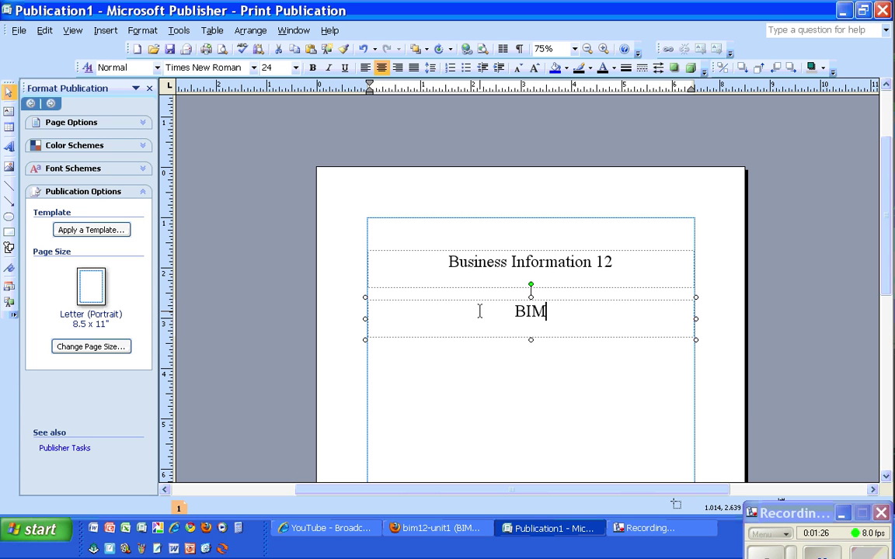
pyautogui.write(' 12')
pyautogui.press('Left')
pyautogui.press('Left')
pyautogui.press('Left')
pyautogui.write('[')
pyautogui.press('BackSpace')
pyautogui.write('{')
pyautogui.press('Right')
pyautogui.press('Right')
pyautogui.write('}')
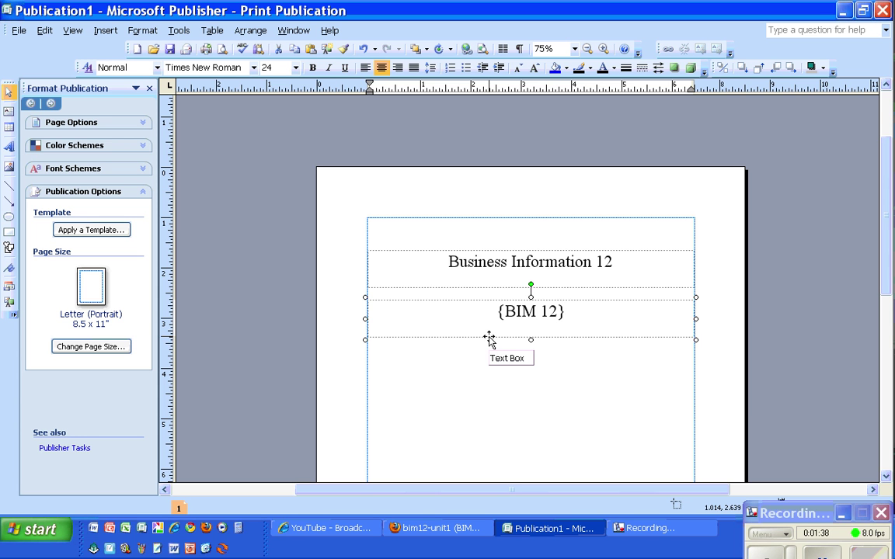
# - Add second and third {BIM 12} box copies beneath the first one
pyautogui.moveTo(489, 339); pyautogui.dragTo(490, 383)
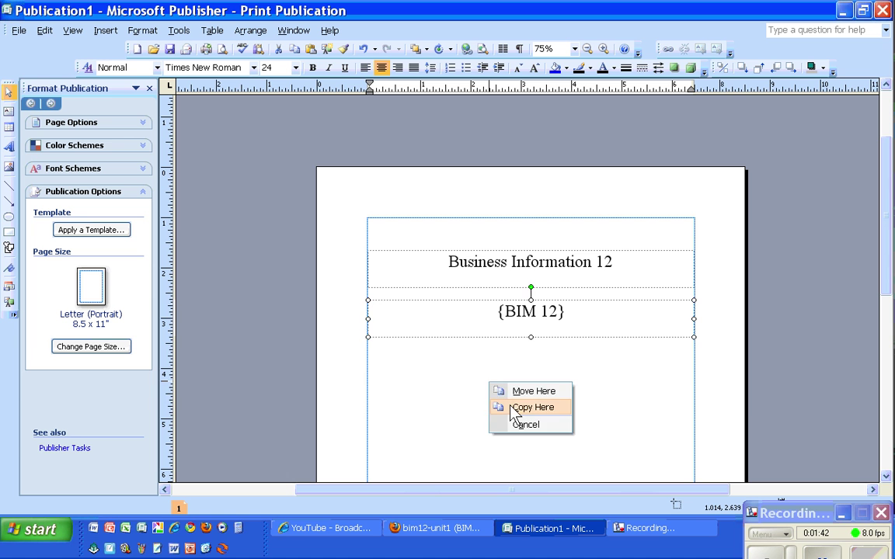
pyautogui.click(516, 408)
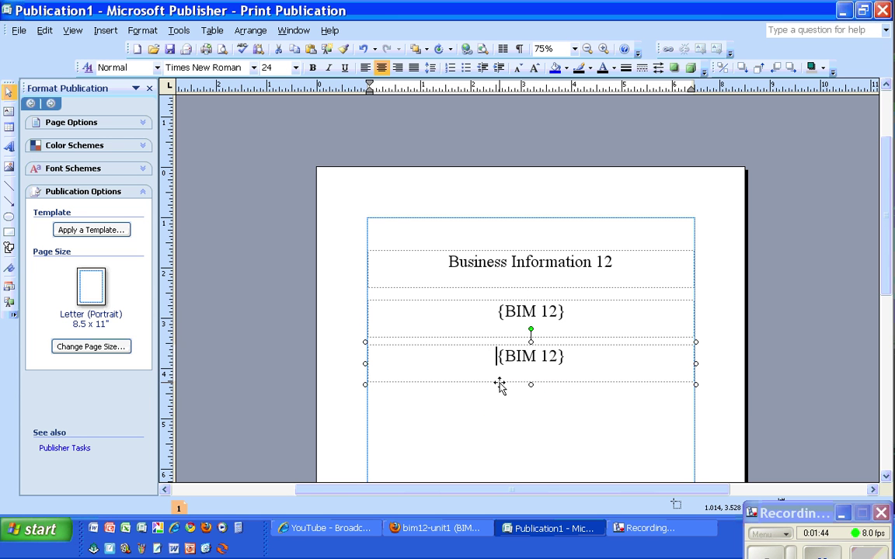
pyautogui.click(500, 382)
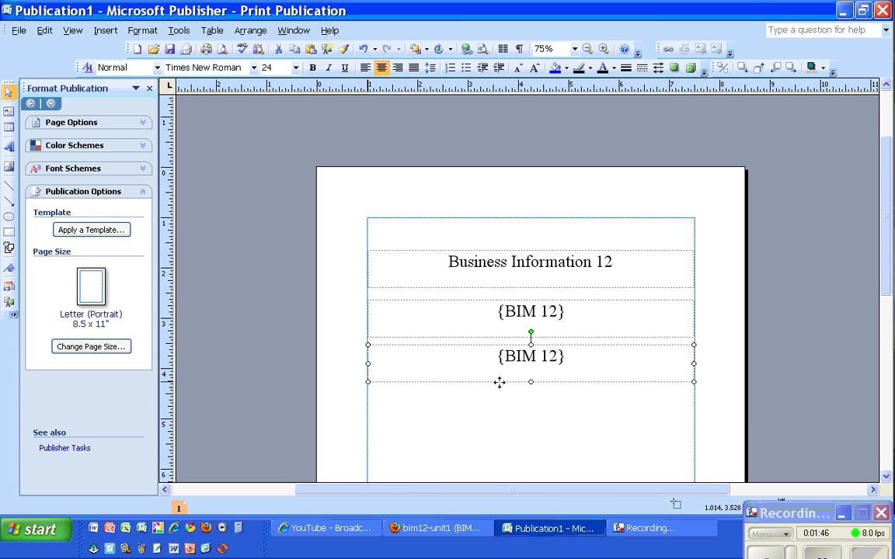
pyautogui.moveTo(500, 382); pyautogui.dragTo(498, 430)
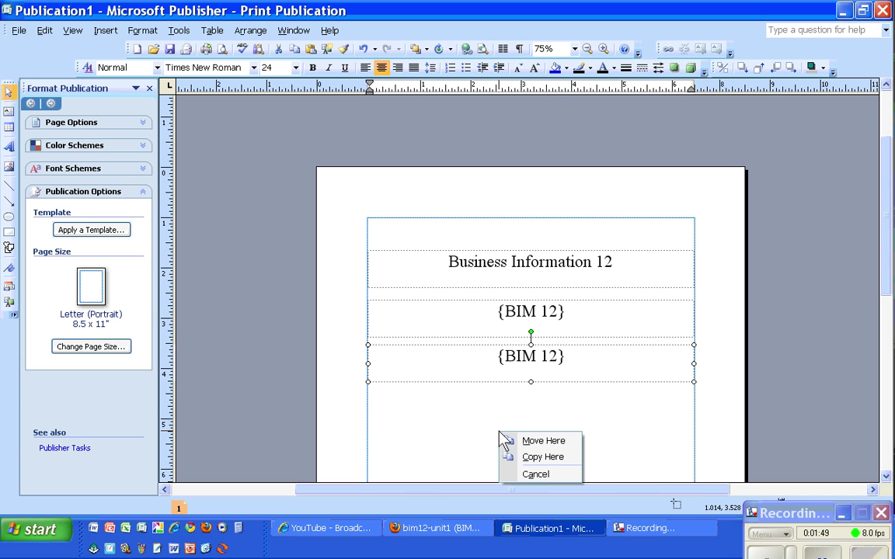
pyautogui.click(536, 458)
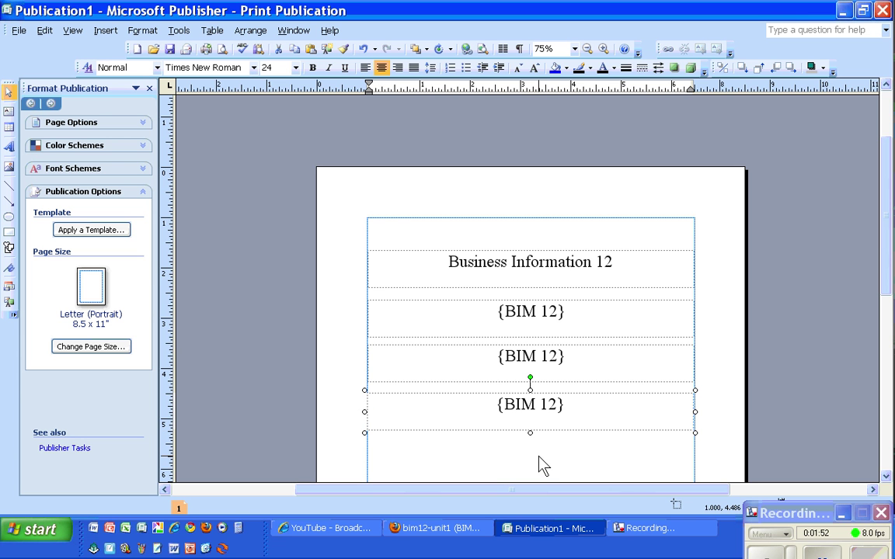
# - Add fourth and fifth {BIM 12} box copies further down the page
pyautogui.moveTo(885, 248); pyautogui.dragTo(884, 325)
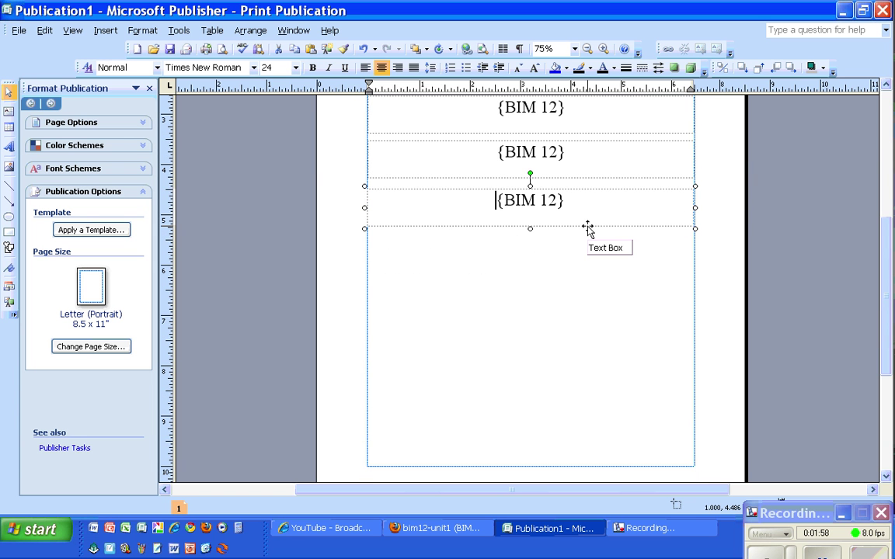
pyautogui.click(587, 226)
pyautogui.moveTo(587, 226); pyautogui.dragTo(588, 284)
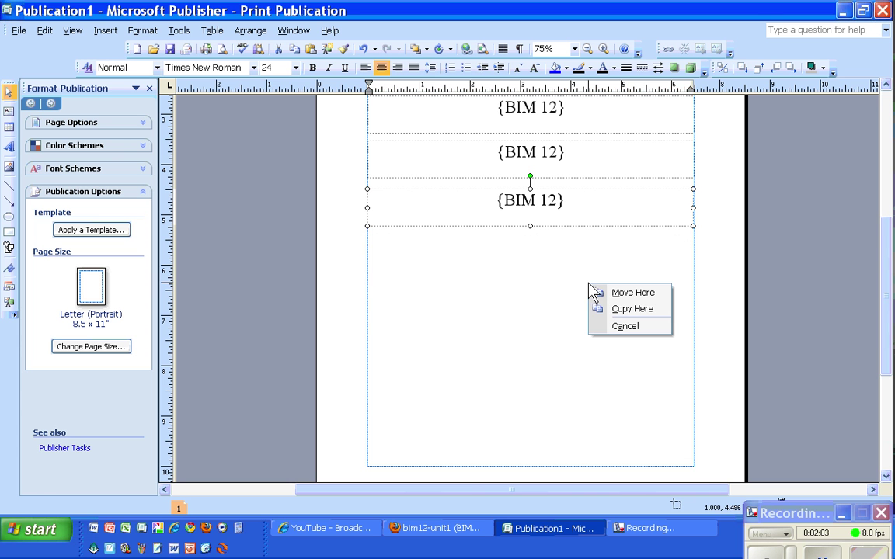
pyautogui.click(625, 309)
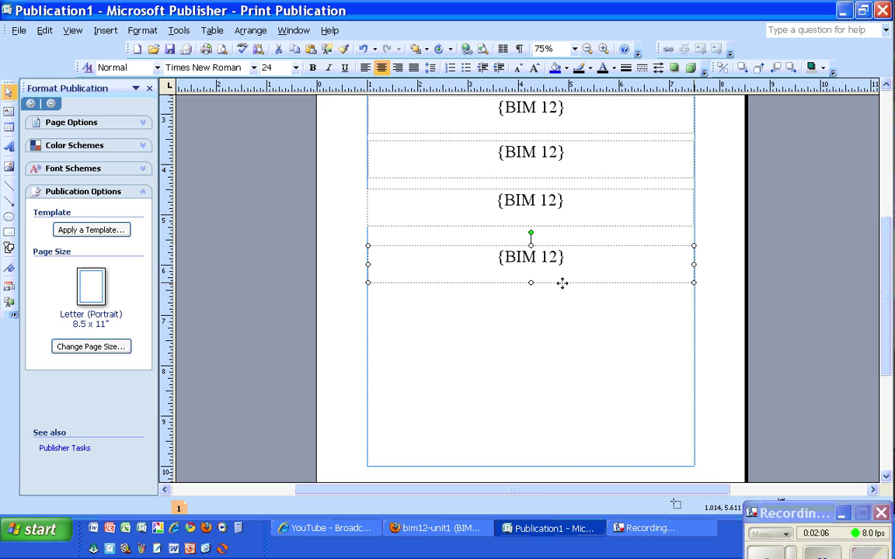
pyautogui.moveTo(560, 282); pyautogui.dragTo(562, 343)
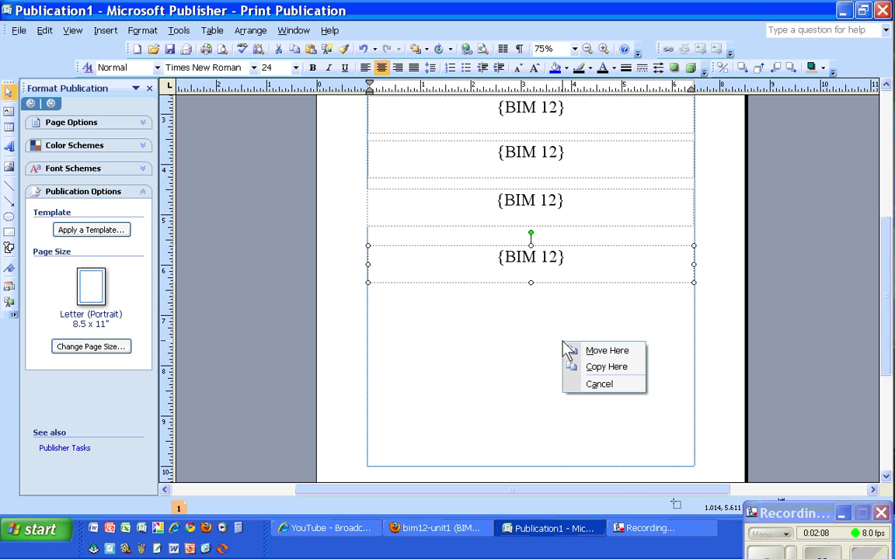
pyautogui.click(590, 368)
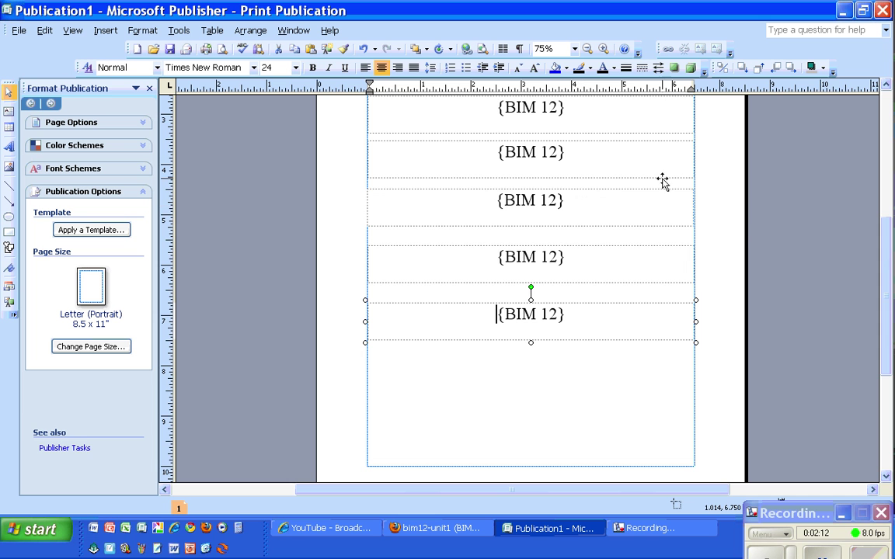
# - Return to the top and begin editing the first {BIM 12} box below the title
pyautogui.scroll(1, 886, 254)
pyautogui.scroll(3, 886, 254)
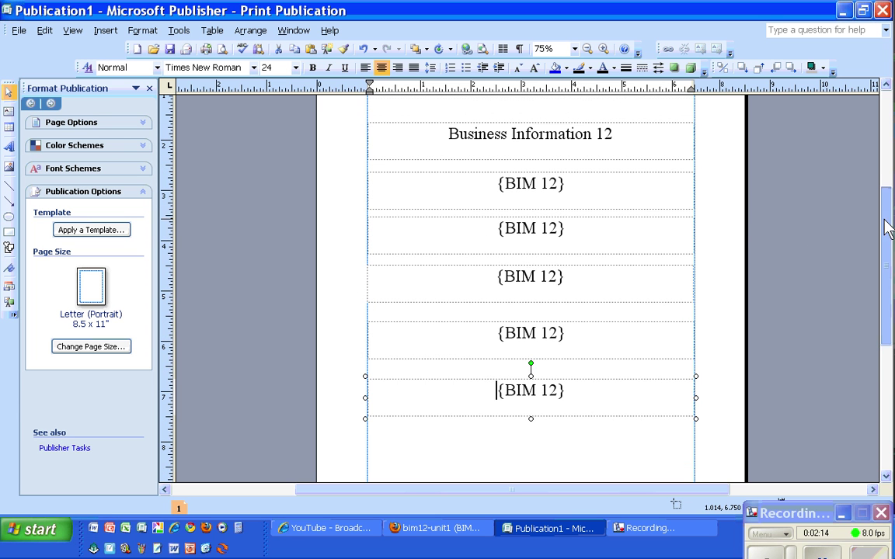
pyautogui.click(572, 172)
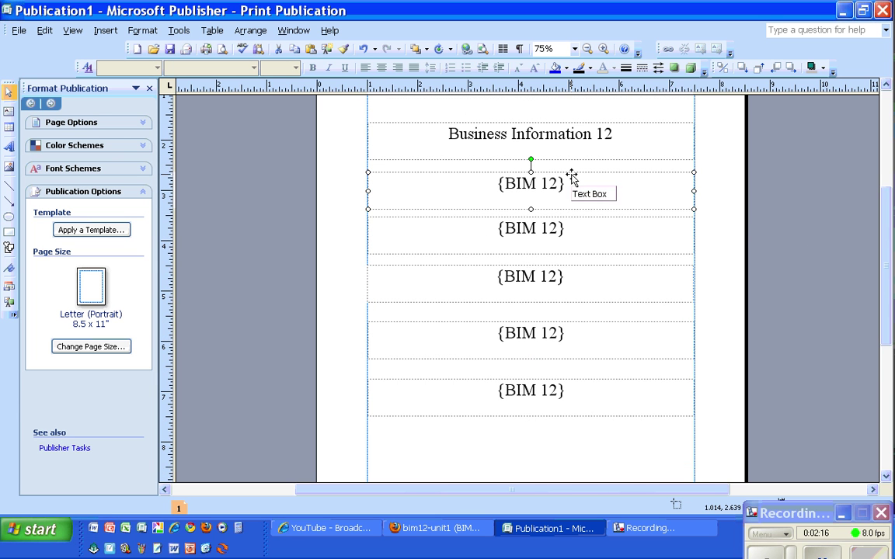
pyautogui.click(567, 183)
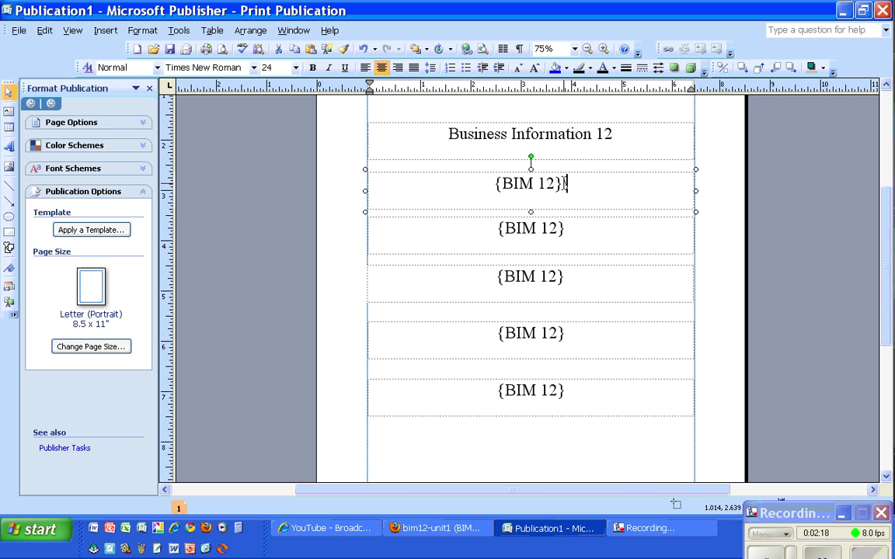
# - Replace the first placeholder with the subtitle 'An Exploration in Design & Presentation'
pyautogui.press('BackSpace')
pyautogui.press('BackSpace')
pyautogui.press('BackSpace')
pyautogui.press('BackSpace')
pyautogui.press('BackSpace')
pyautogui.press('BackSpace')
pyautogui.press('BackSpace')
pyautogui.write('An Explora')
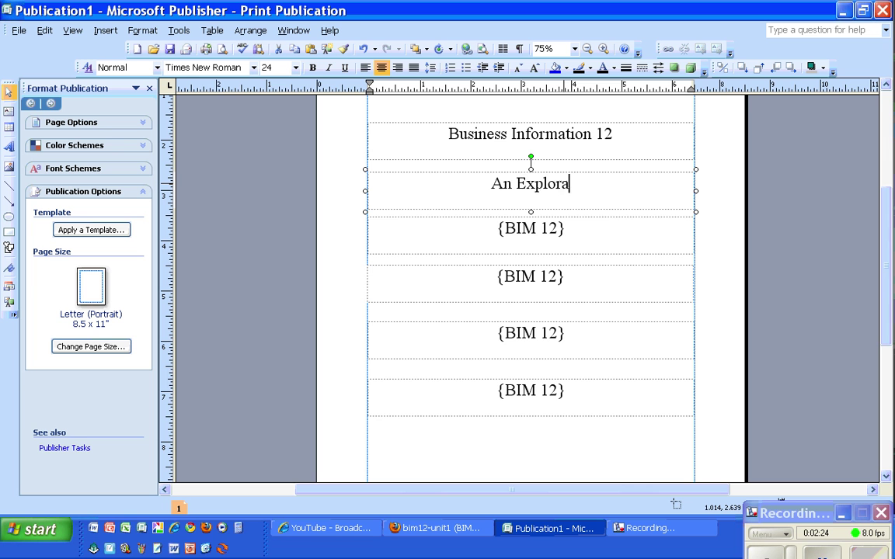
pyautogui.write('tion in Design')
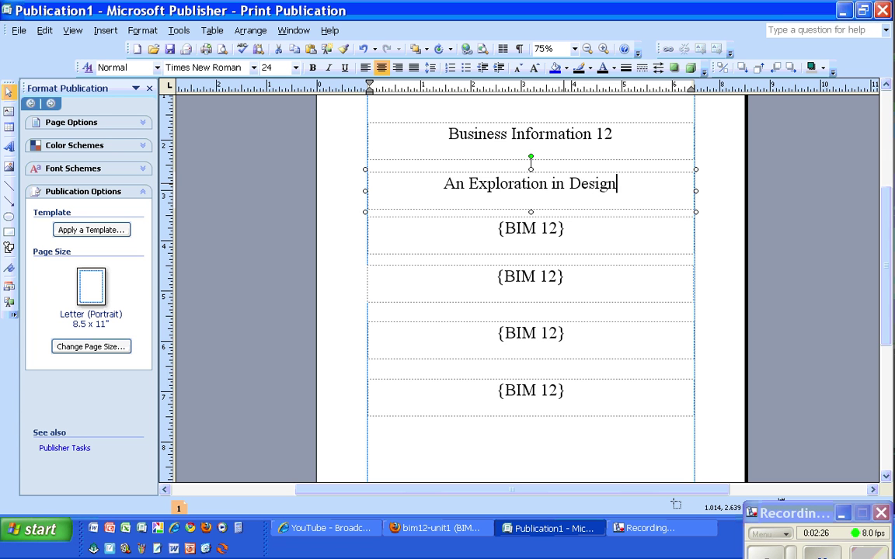
pyautogui.write(' and')
pyautogui.press('BackSpace')
pyautogui.press('BackSpace')
pyautogui.press('BackSpace')
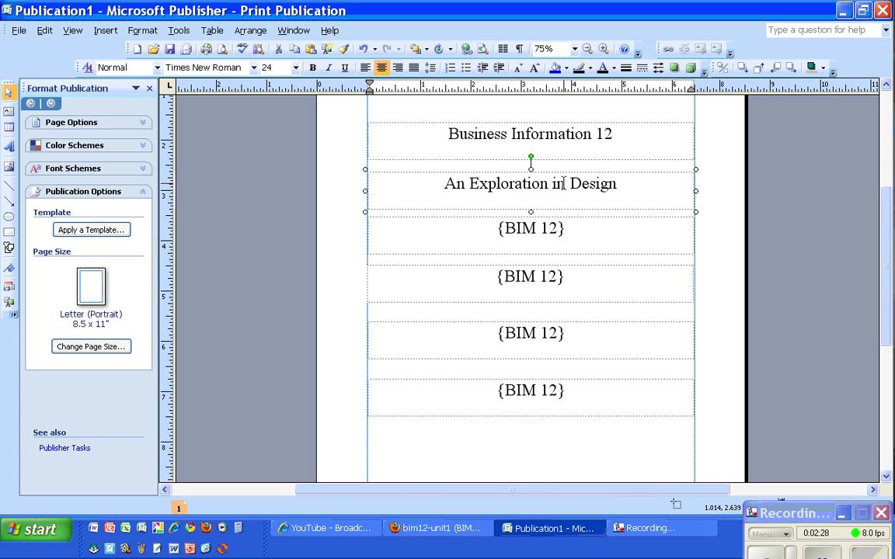
pyautogui.write('& Prese')
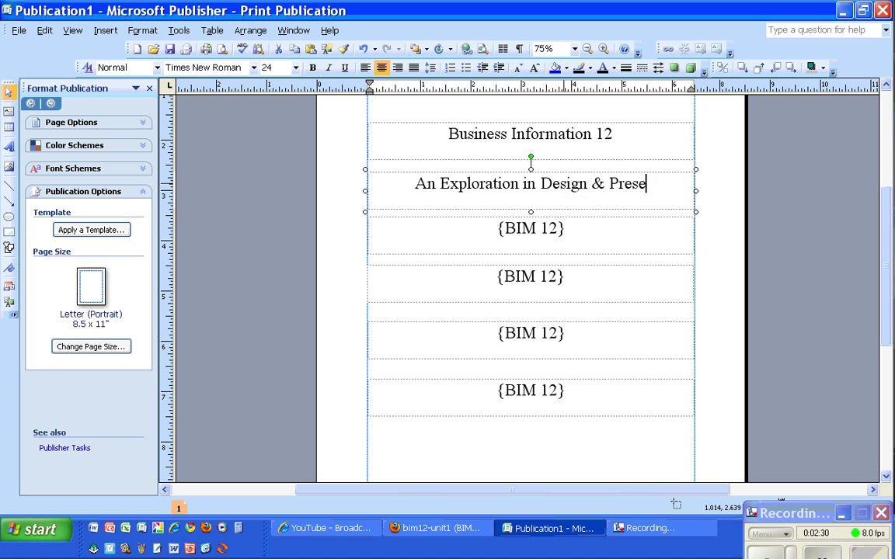
pyautogui.write('ntation')
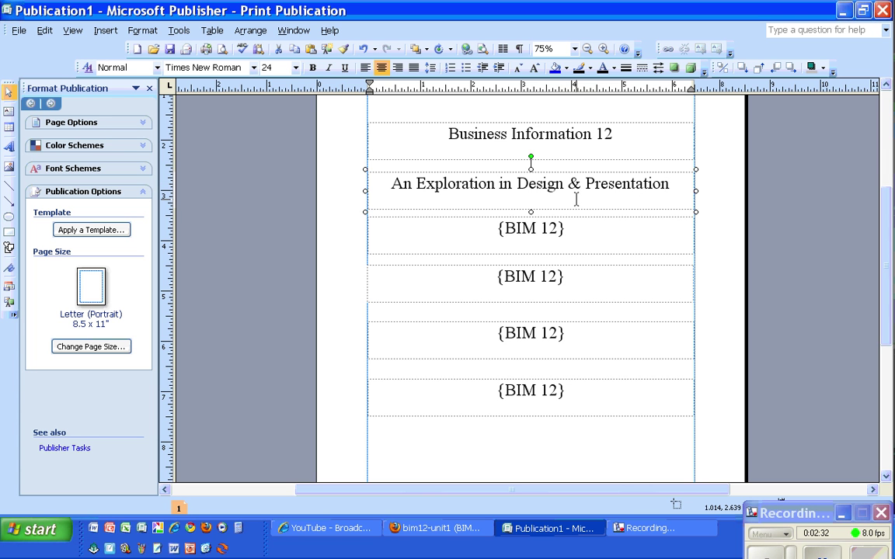
# - Replace the next two placeholders with the student's name and 'March 26, 2010'
pyautogui.click(584, 227)
pyautogui.press('BackSpace')
pyautogui.press('BackSpace')
pyautogui.press('BackSpace')
pyautogui.press('BackSpace')
pyautogui.press('BackSpace')
pyautogui.press('BackSpace')
pyautogui.press('BackSpace')
pyautogui.press('BackSpace')
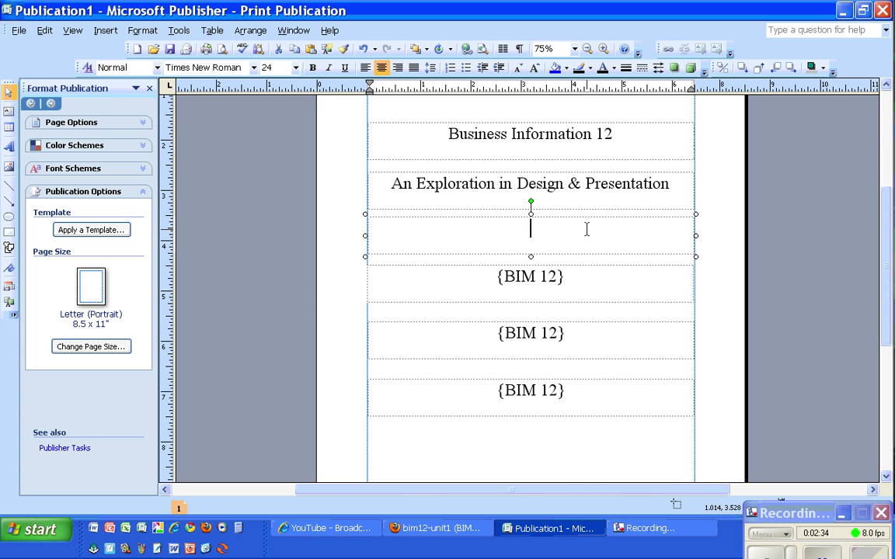
pyautogui.write('James Bond, 007')
pyautogui.click(601, 280)
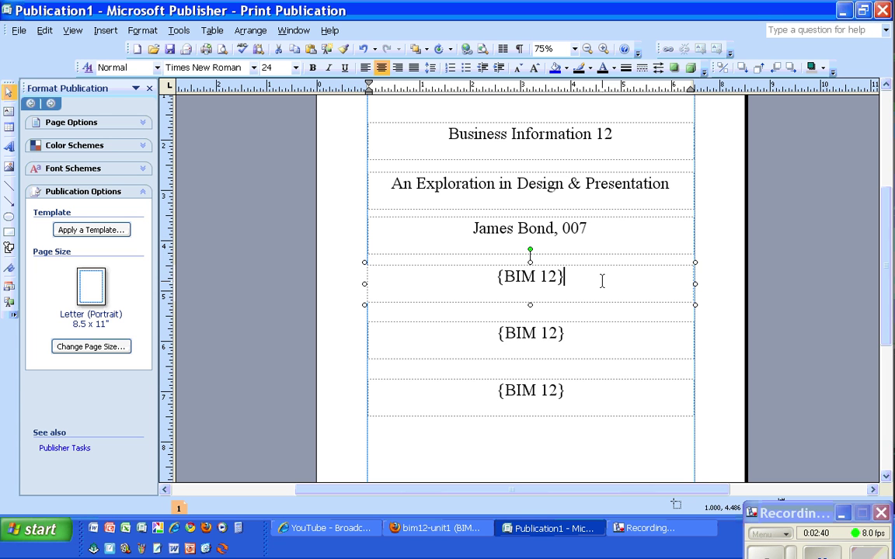
pyautogui.press('BackSpace')
pyautogui.press('BackSpace')
pyautogui.press('BackSpace')
pyautogui.press('BackSpace')
pyautogui.press('BackSpace')
pyautogui.press('BackSpace')
pyautogui.press('BackSpace')
pyautogui.press('BackSpace')
pyautogui.write('March 26, 2010')
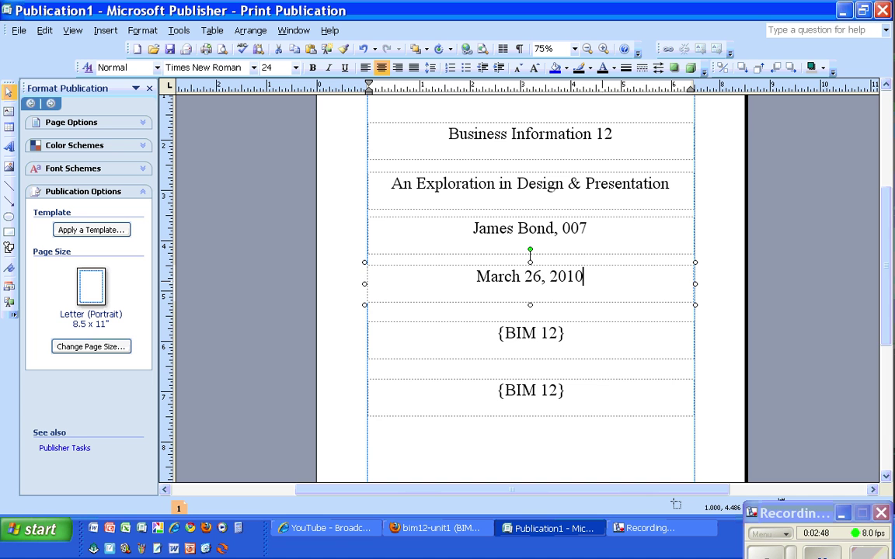
# - Replace the fifth box's placeholder with 'Teacher:' followed by the teacher's name
pyautogui.click(565, 332)
pyautogui.moveTo(565, 332); pyautogui.dragTo(504, 326)
pyautogui.press('BackSpace')
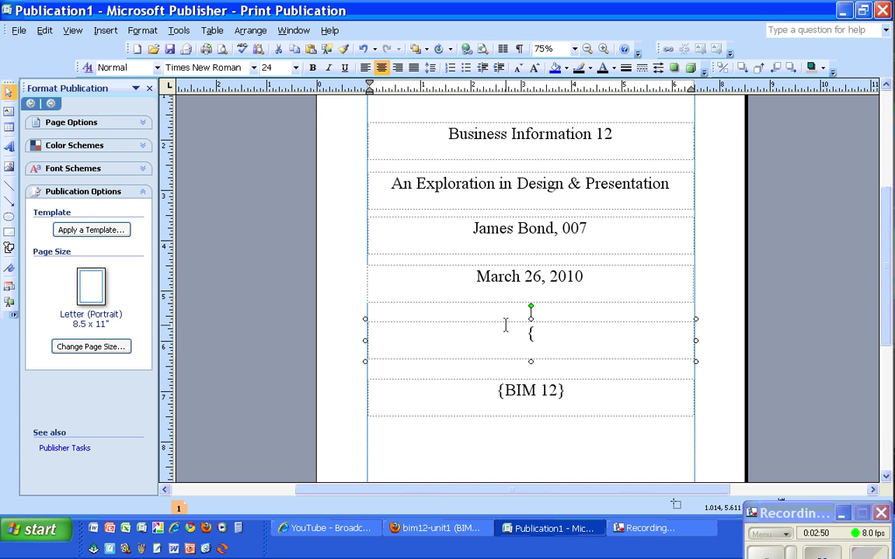
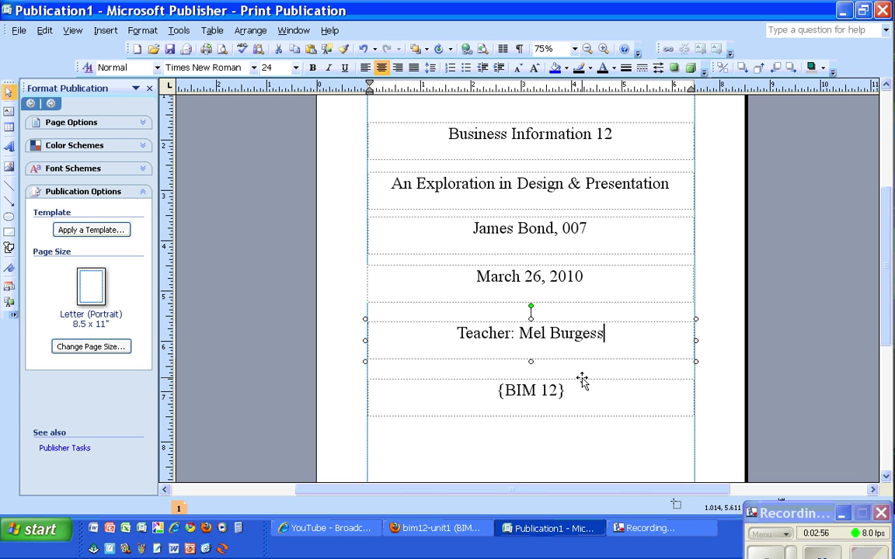
# - Delete the leftover {BIM 12} text box and zoom out to the whole page
pyautogui.click(587, 418)
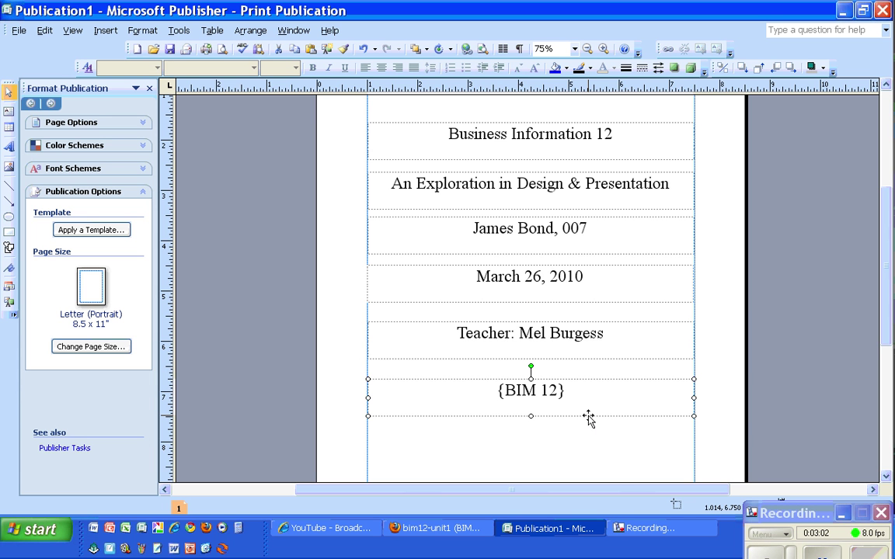
pyautogui.press('Delete')
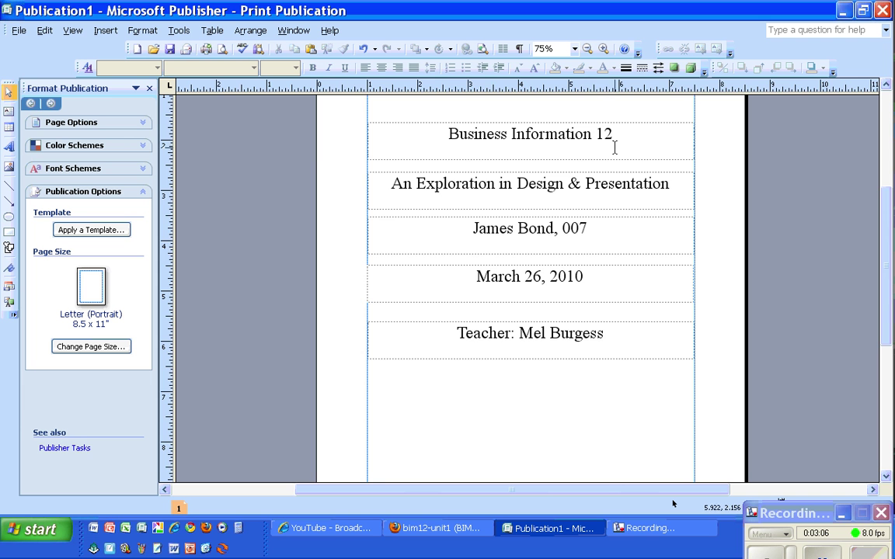
pyautogui.click(588, 48)
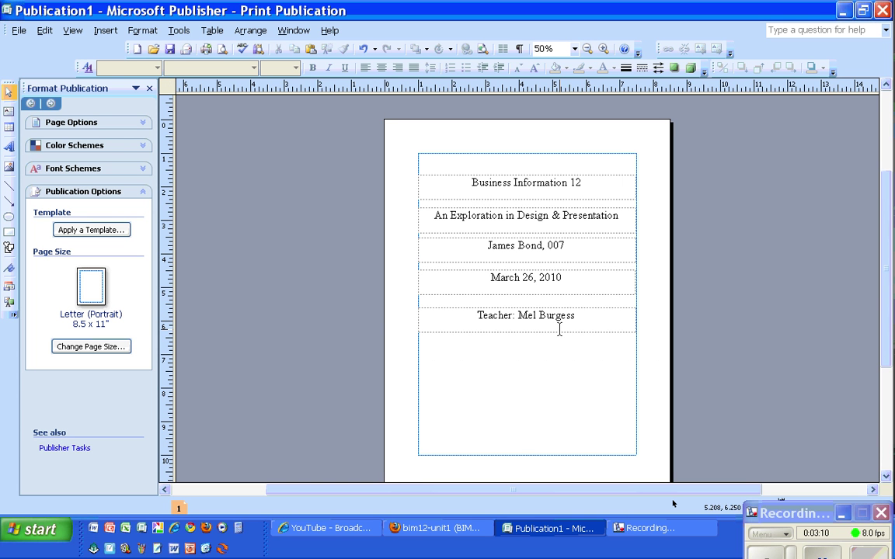
# - Space the subtitle, name, date and teacher boxes evenly down the page
pyautogui.moveTo(559, 334); pyautogui.dragTo(559, 447)
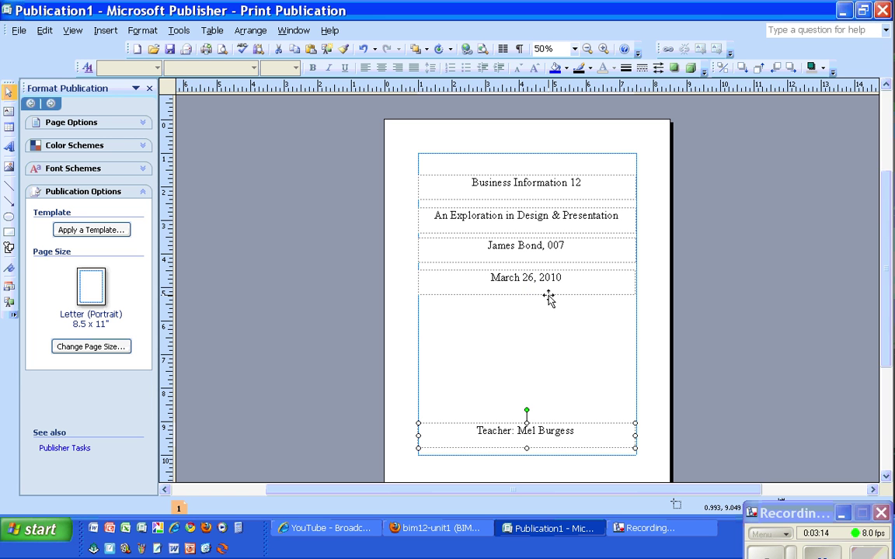
pyautogui.moveTo(548, 297); pyautogui.dragTo(575, 393)
pyautogui.moveTo(553, 264); pyautogui.dragTo(552, 342)
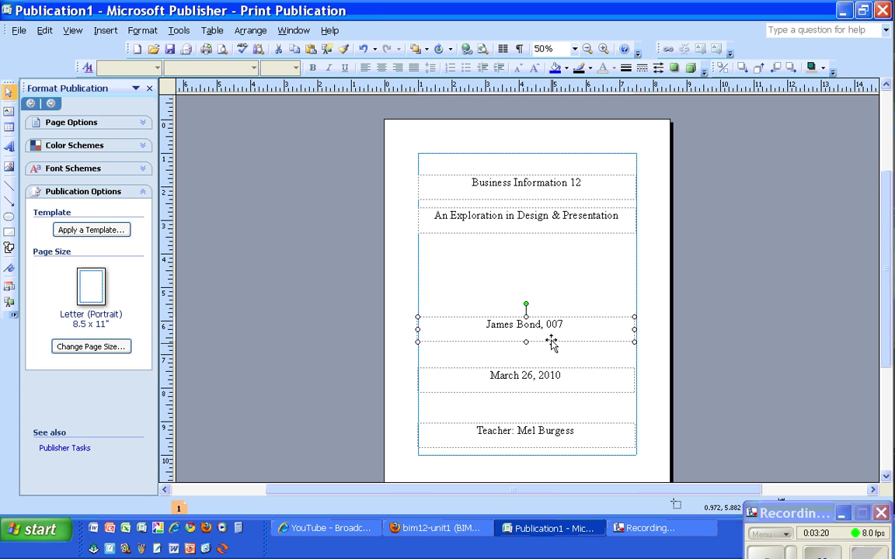
pyautogui.moveTo(548, 238); pyautogui.dragTo(547, 291)
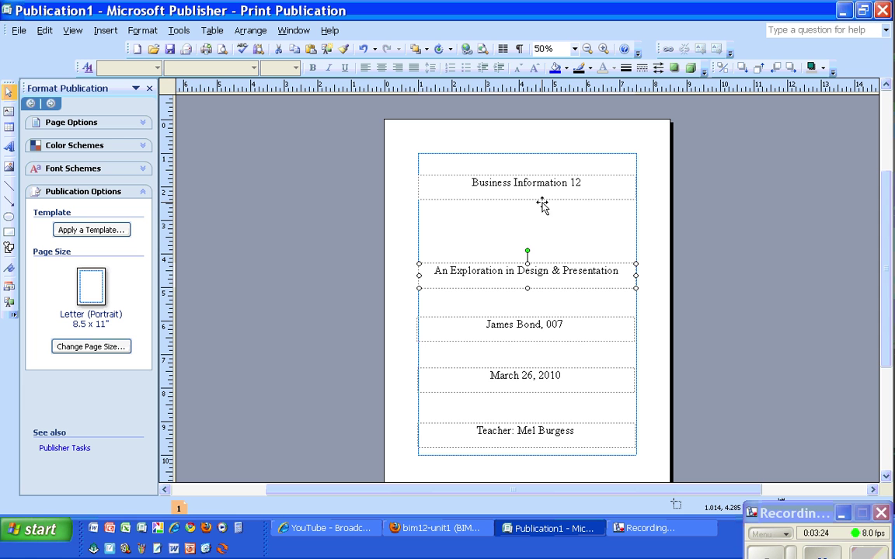
pyautogui.moveTo(540, 262); pyautogui.dragTo(539, 226)
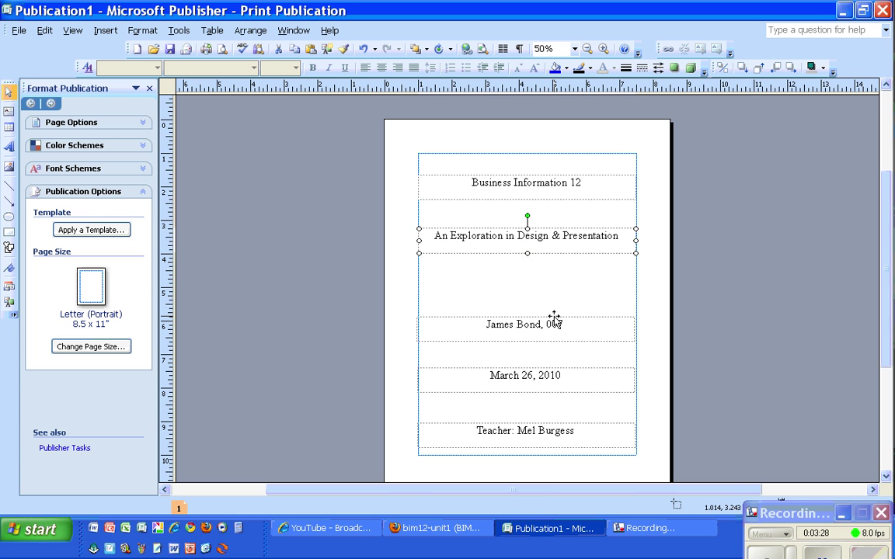
pyautogui.moveTo(555, 317); pyautogui.dragTo(553, 285)
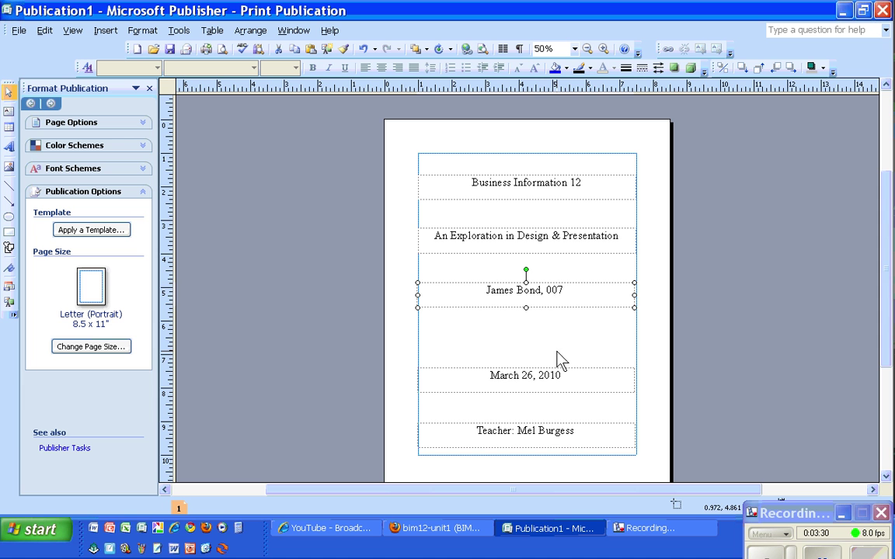
pyautogui.moveTo(557, 367); pyautogui.dragTo(556, 350)
pyautogui.moveTo(557, 342); pyautogui.dragTo(555, 344)
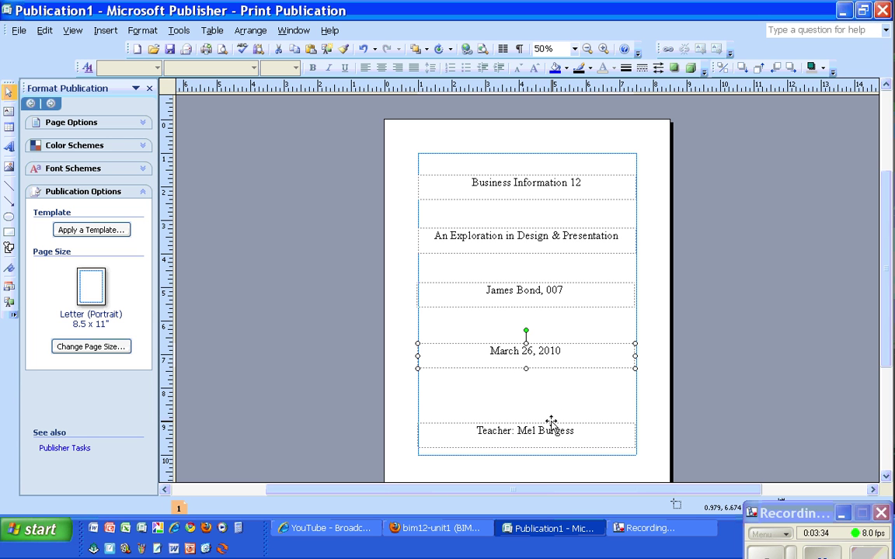
pyautogui.moveTo(553, 426); pyautogui.dragTo(551, 405)
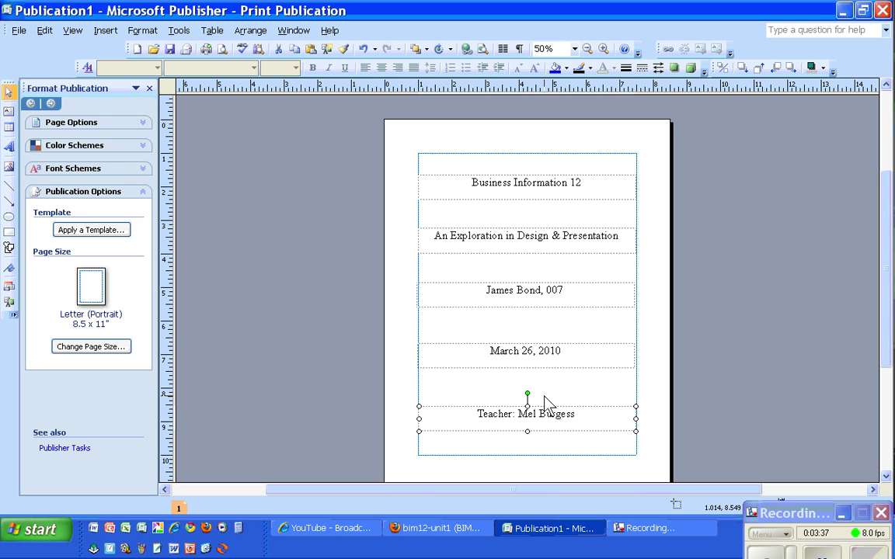
pyautogui.click(413, 333)
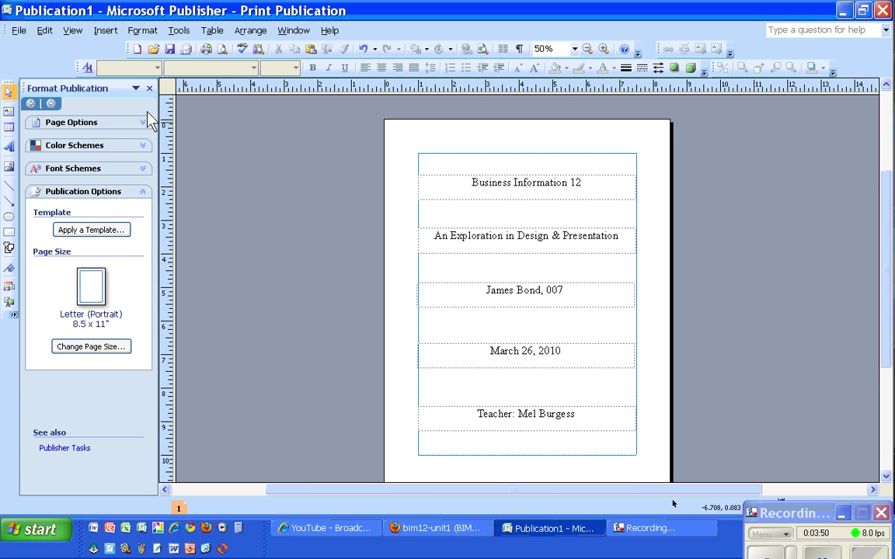
# - Open the File menu
pyautogui.click(23, 33)
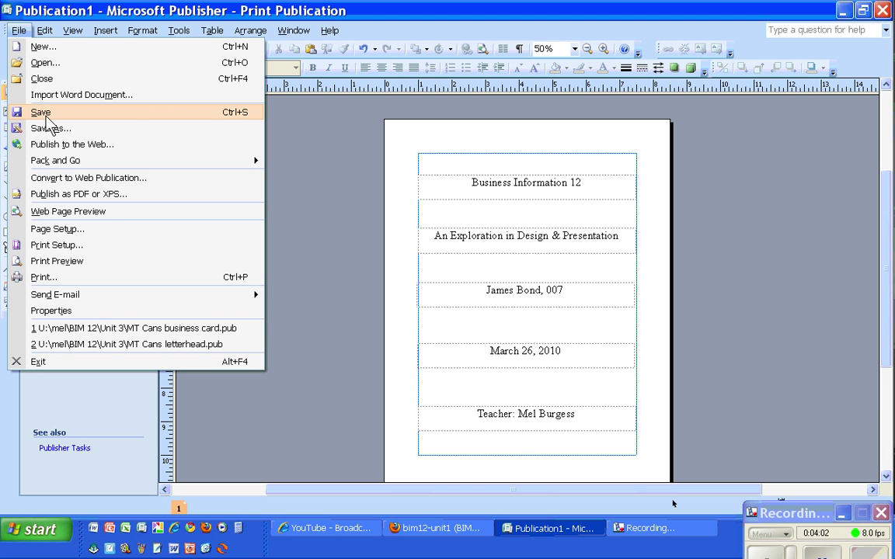
# - Start saving the publication in My Documents with the file name 'Task 1'
pyautogui.click(46, 120)
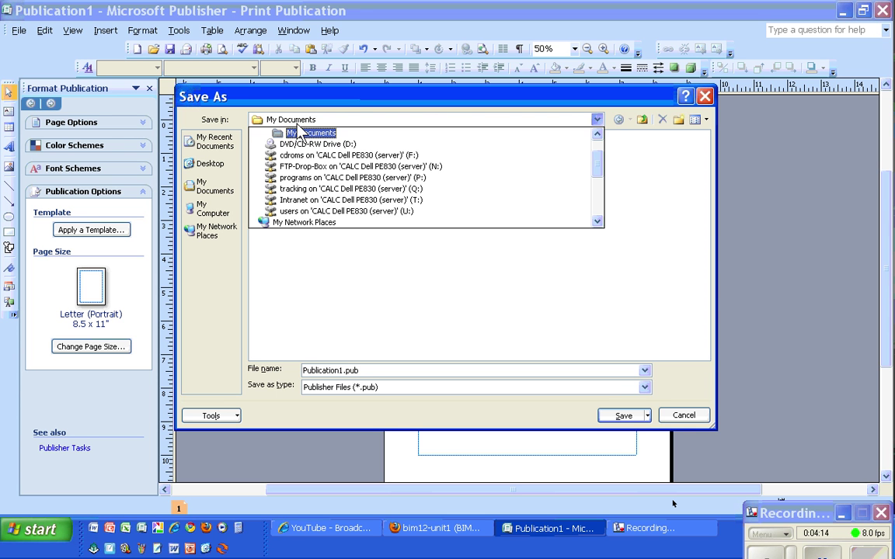
pyautogui.click(283, 131)
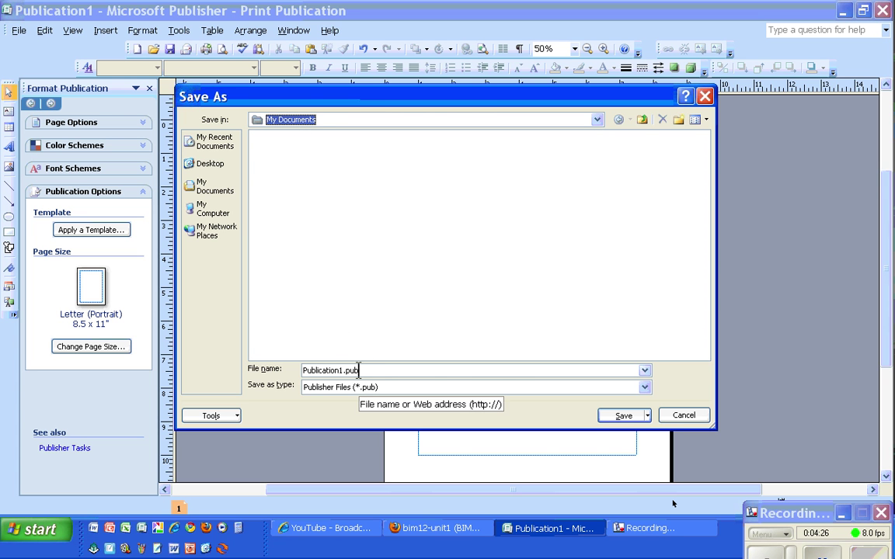
pyautogui.click(358, 370)
pyautogui.doubleClick(358, 369)
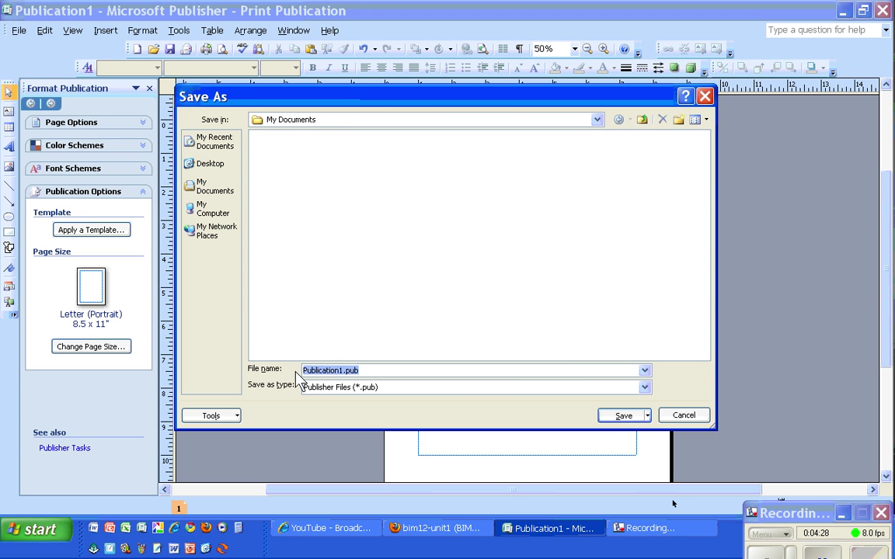
pyautogui.write('Task 1')
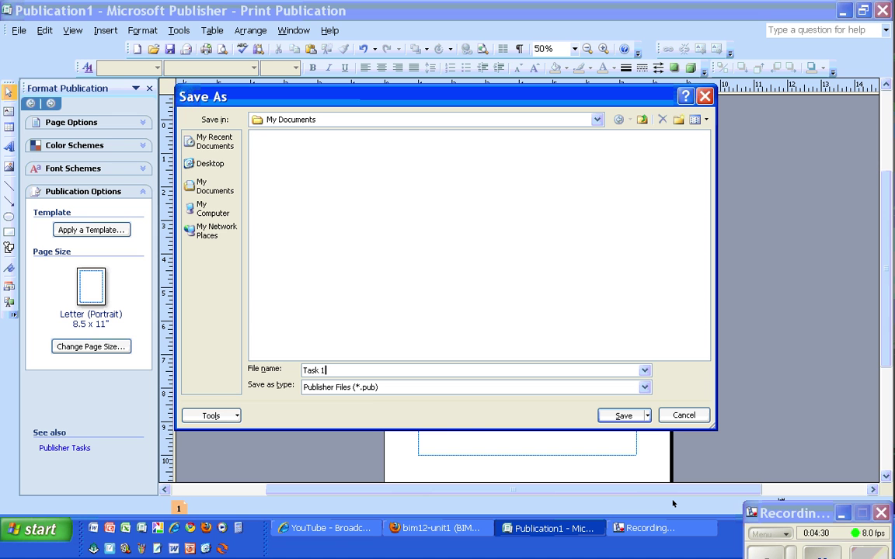